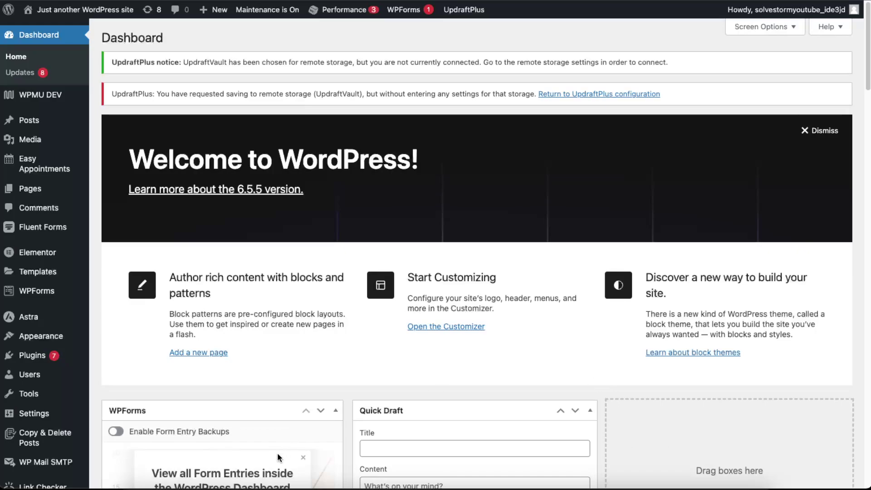
Bring the Brave window with the Google results page in front of the WordPress dashboard
click(231, 484)
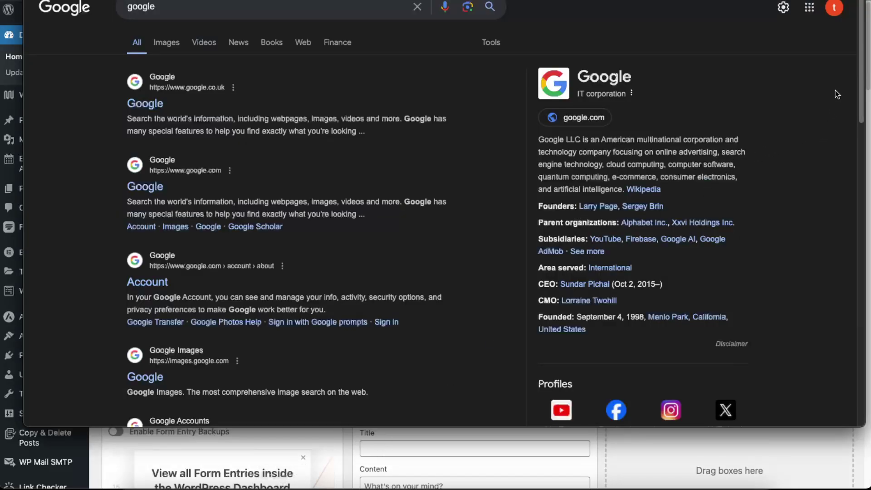
In Brave privacy settings, delete all-time cookies and cached images and files, excluding browsing history
click(852, 1)
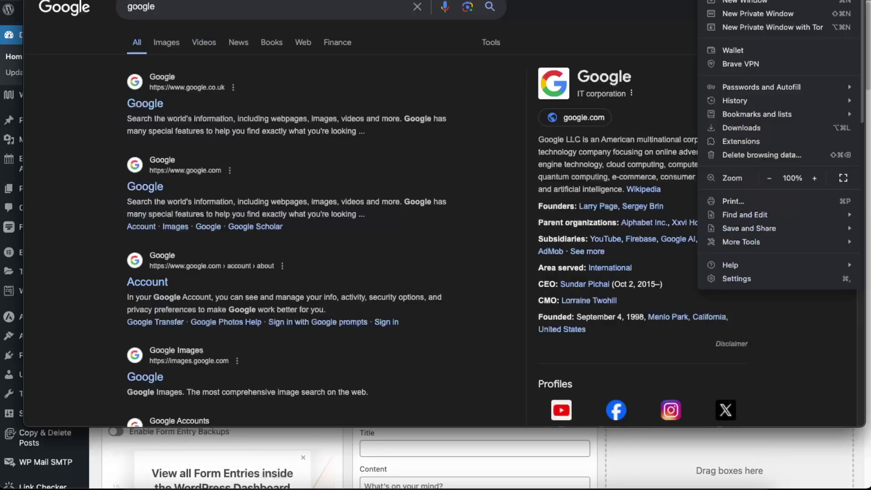
click(736, 278)
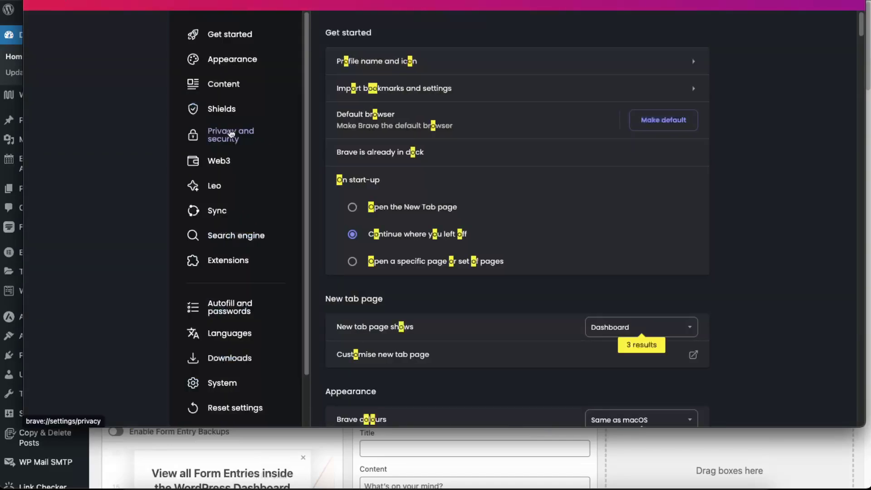
click(285, 133)
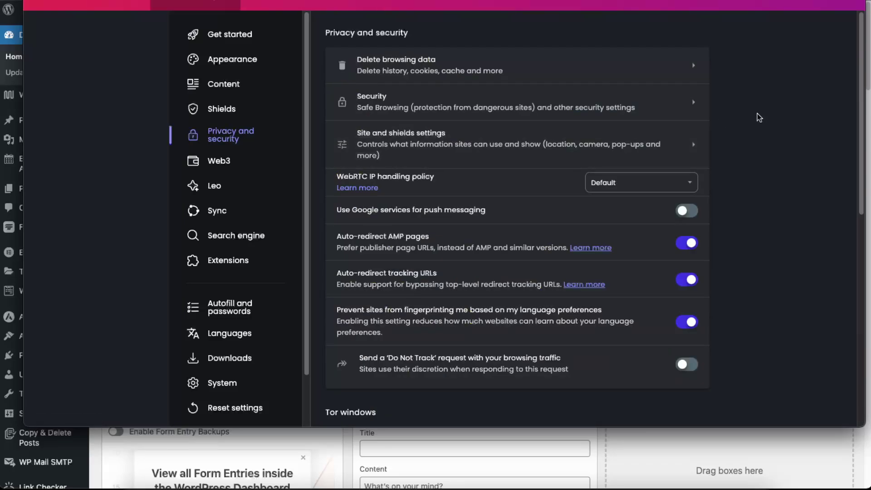
click(429, 76)
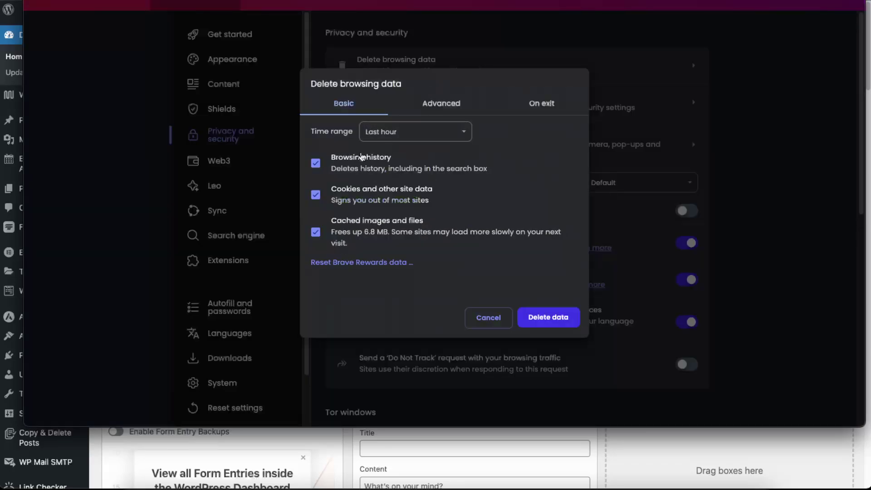
click(316, 163)
click(415, 135)
click(413, 145)
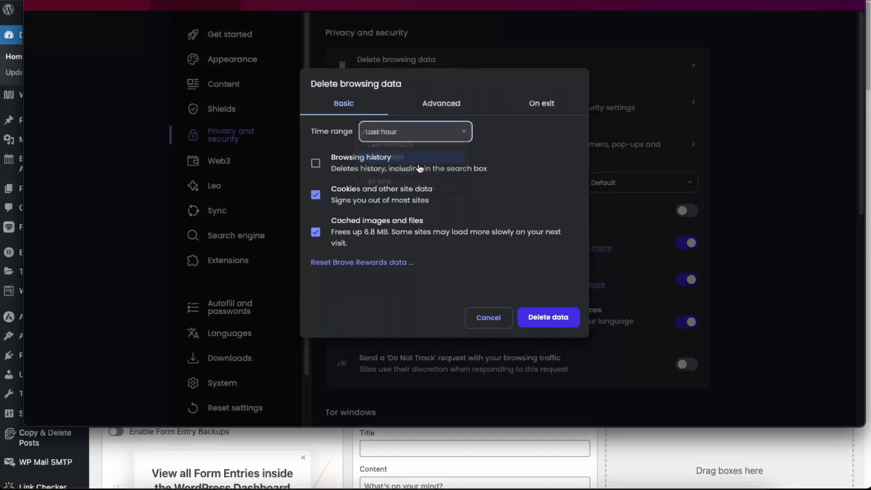
click(415, 131)
click(425, 201)
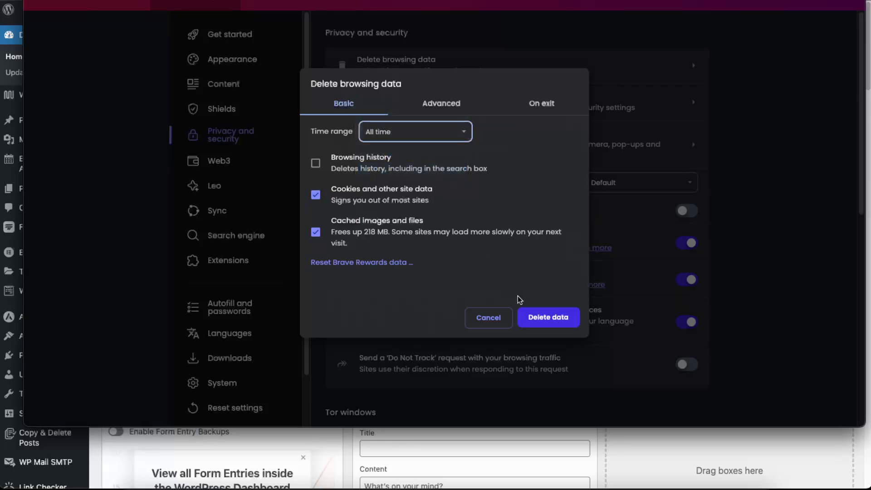
click(554, 319)
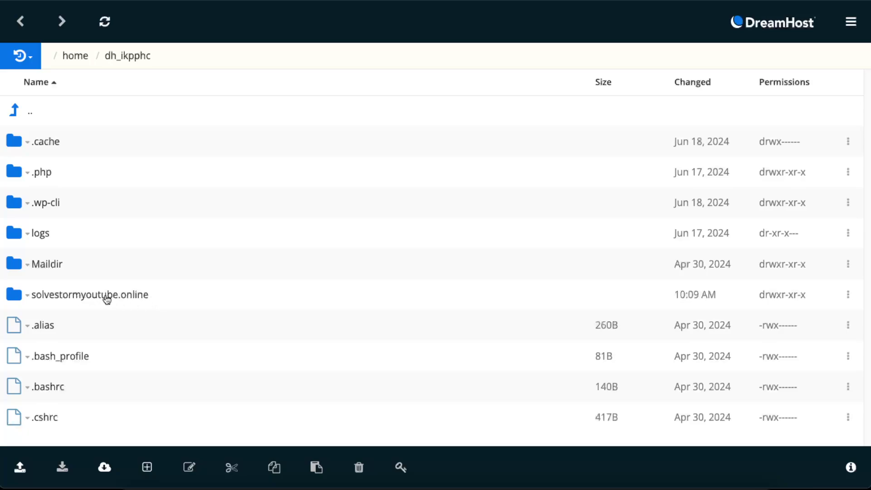
Open the solvestormyoutube.online folder and scroll down its file list toward wp-config.php
click(64, 295)
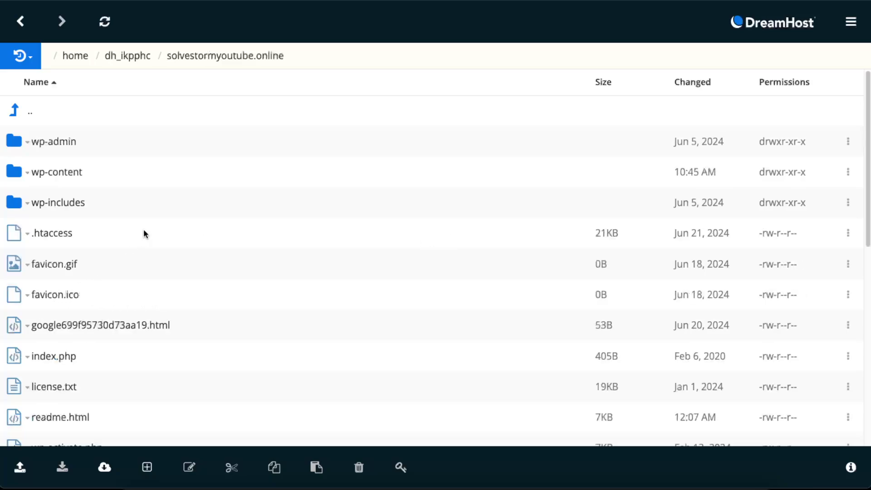
scroll(113, 238, down, 6)
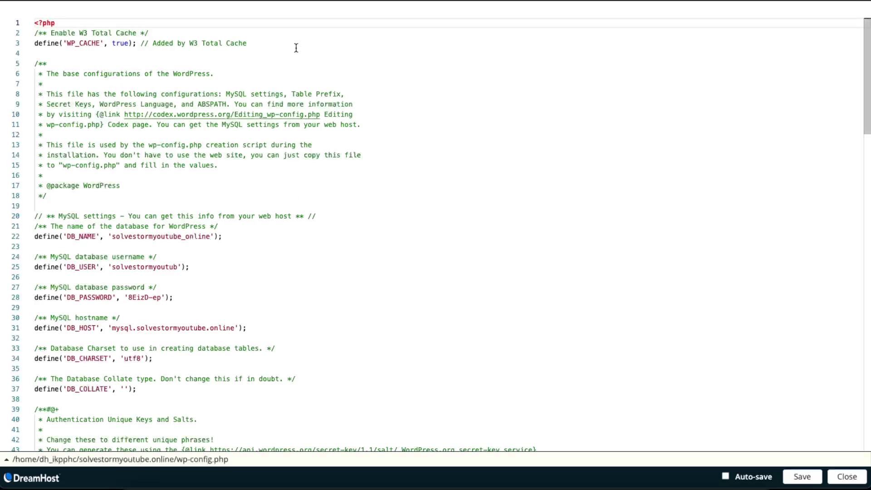
Paste the WP_HOME and WP_SITEURL define lines from the note as line 4 of wp-config.php
click(293, 43)
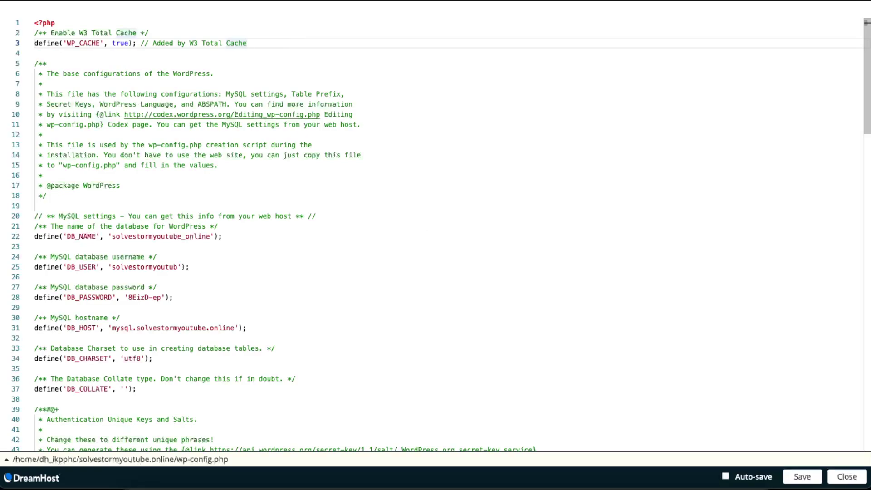
key(Return)
key(ctrl+z)
key(Return)
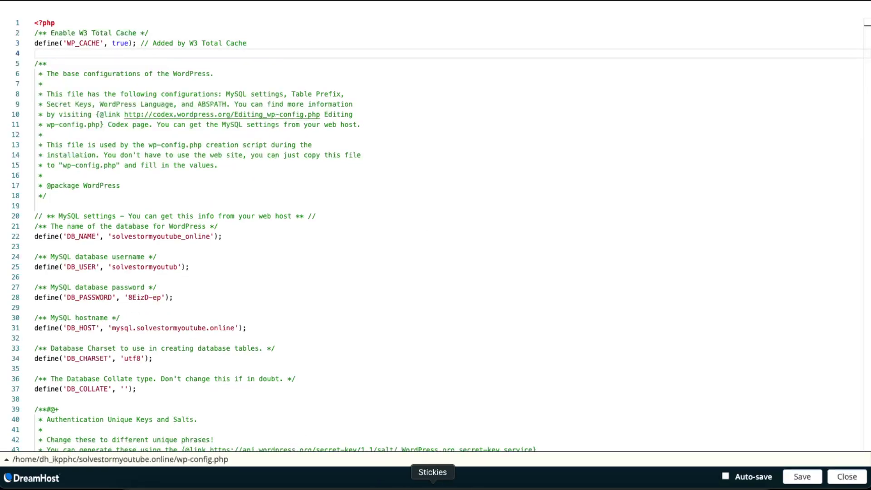
click(429, 472)
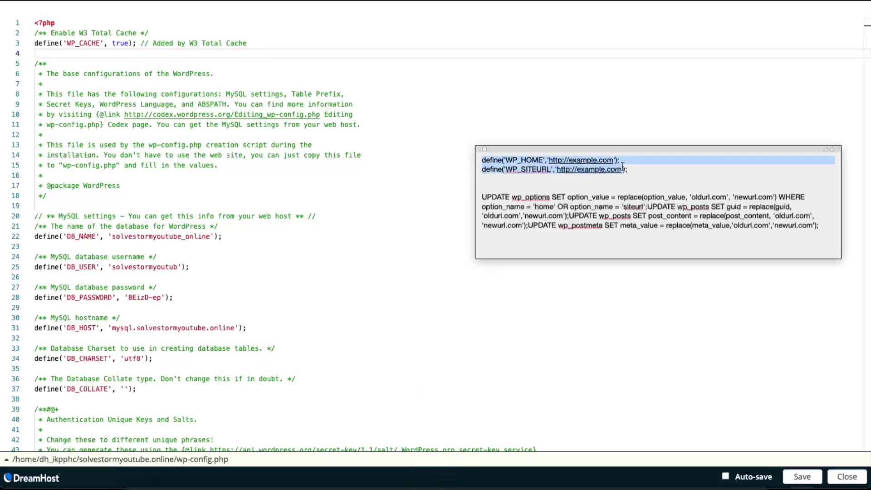
drag(482, 160, 630, 168)
key(super+c)
click(64, 45)
key(super+v)
Change both URLs from example.com to solvestormyoutube.online and save wp-config.php
click(155, 52)
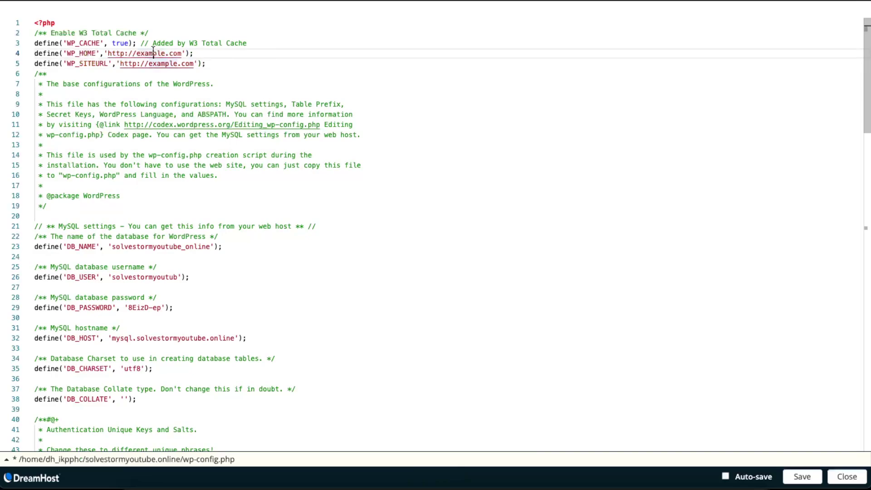
drag(165, 53, 138, 53)
text(solvestormyo)
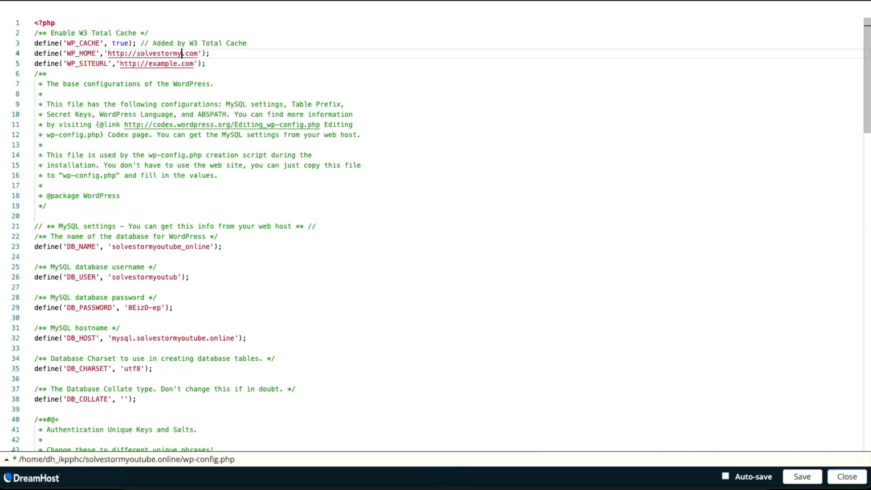
text(utube)
key(Right)
key(Right)
key(Right)
key(Right)
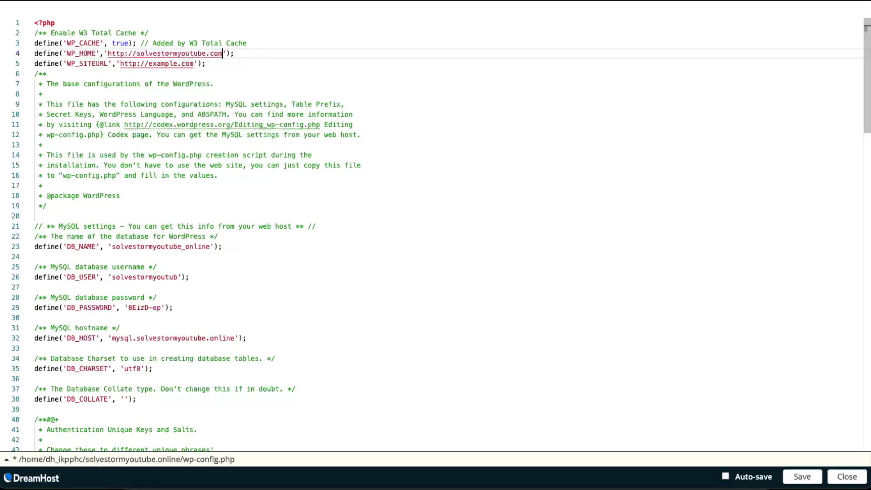
key(BackSpace)
key(BackSpace)
key(BackSpace)
text(online)
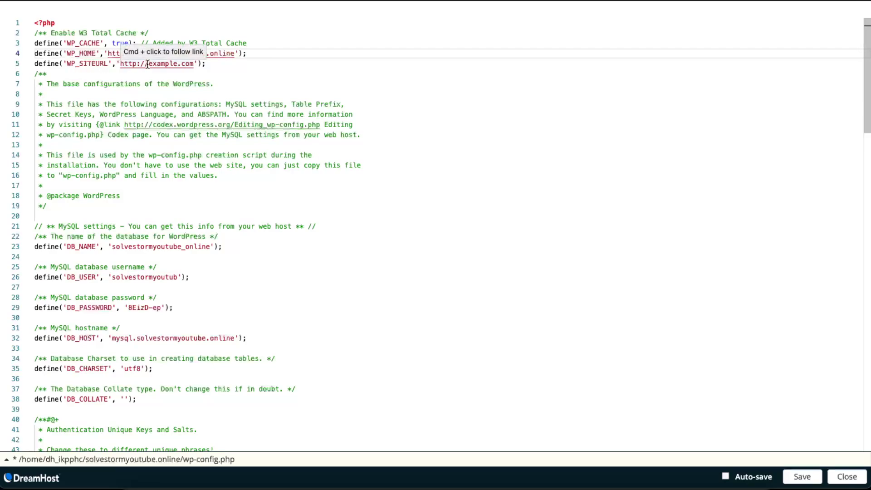
drag(149, 64, 174, 63)
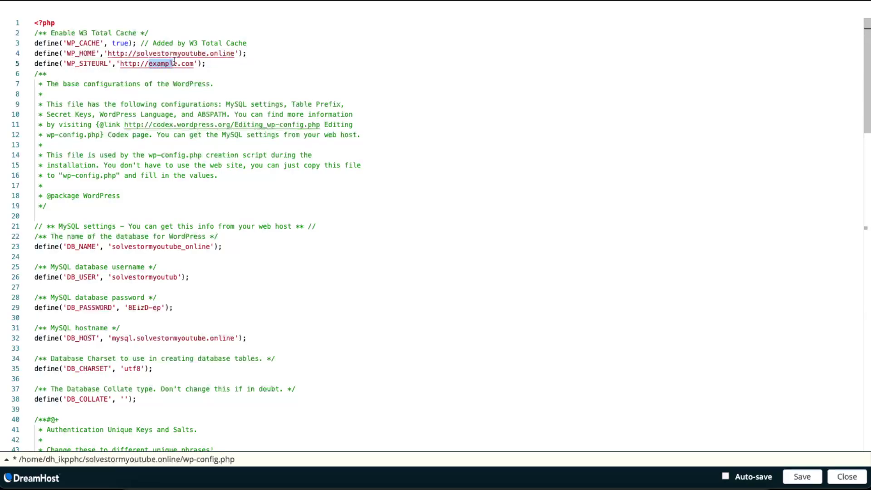
text(solvestormyoutube.online)
key(Down)
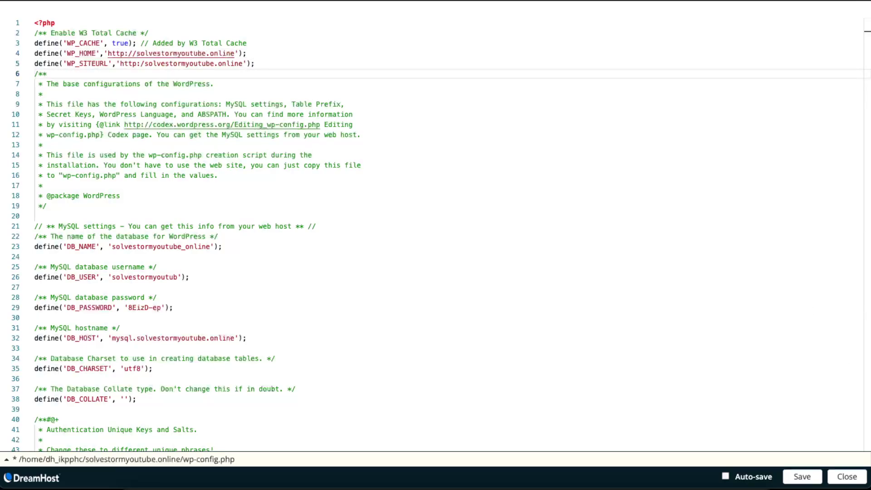
click(802, 478)
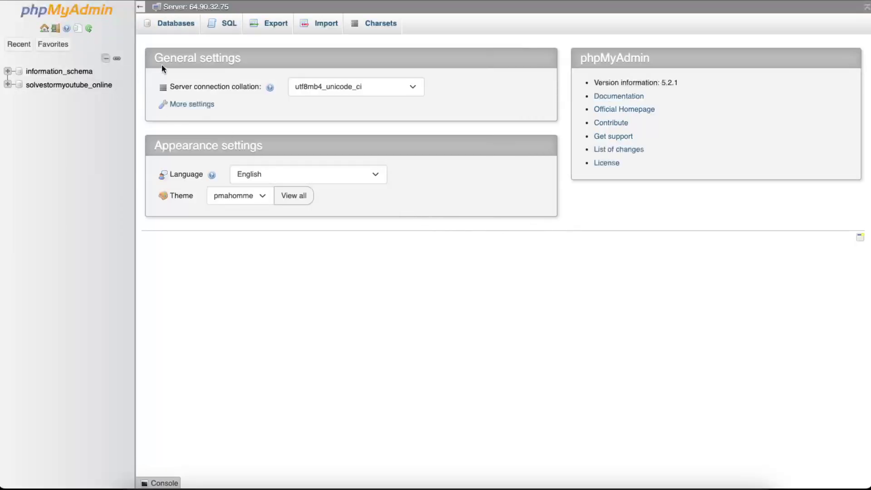
Open the solvestormyoutube_online database's SQL tab and copy the UPDATE queries from the note
click(68, 85)
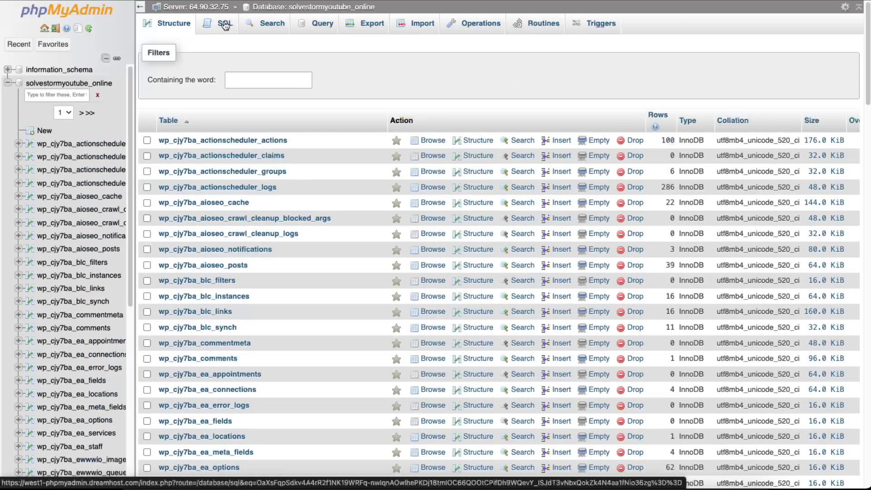
click(225, 26)
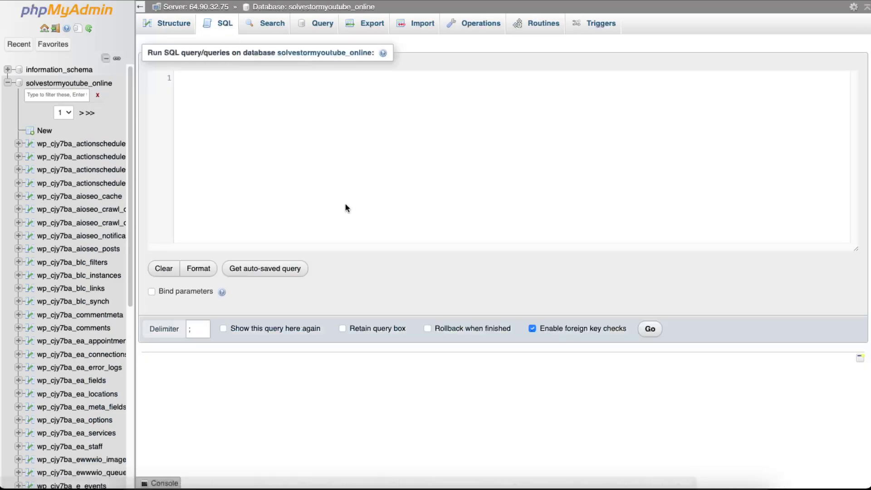
click(433, 480)
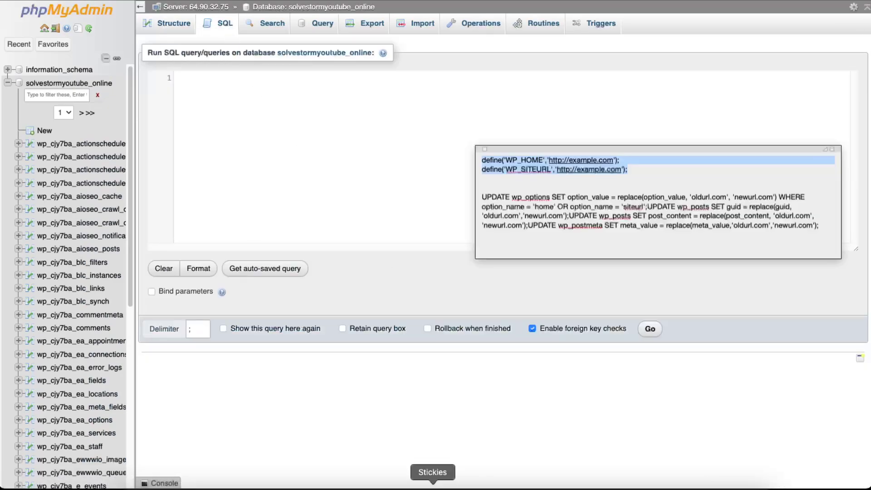
triple_click(526, 212)
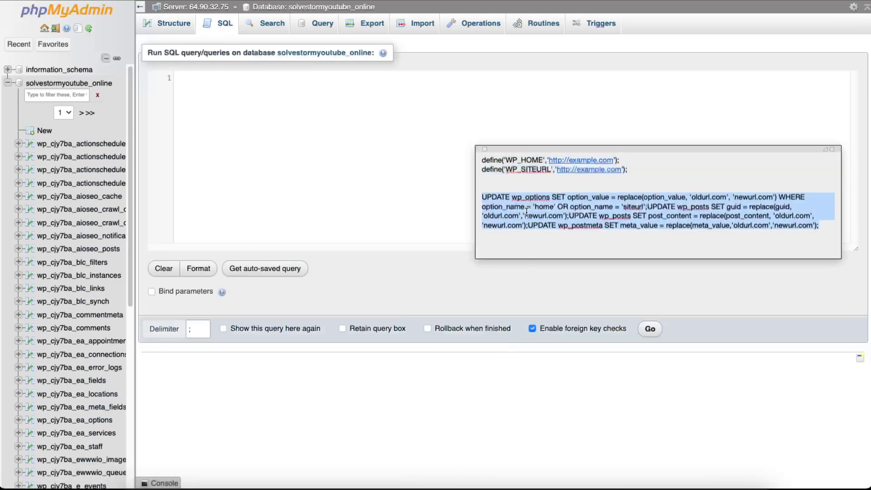
key(super+c)
Paste the oldurl.com-to-newurl.com UPDATE queries into the SQL box and run them
click(337, 102)
key(super+v)
click(705, 329)
text(O)
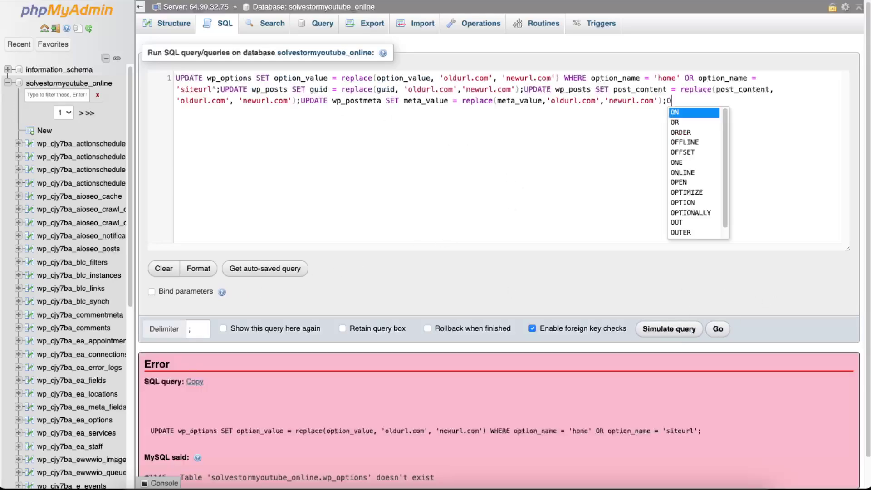
key(BackSpace)
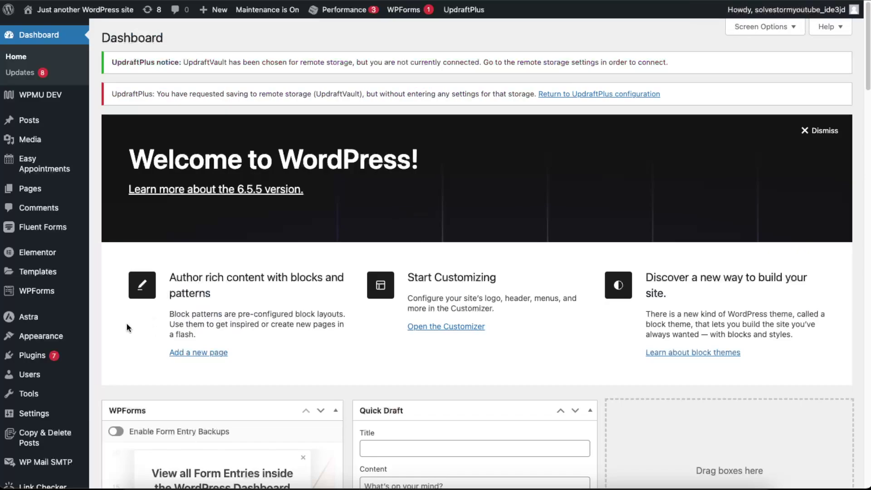
Find the W3 Total Cache and WP Super Cache entries in the Installed Plugins list
scroll(66, 236, down, 2)
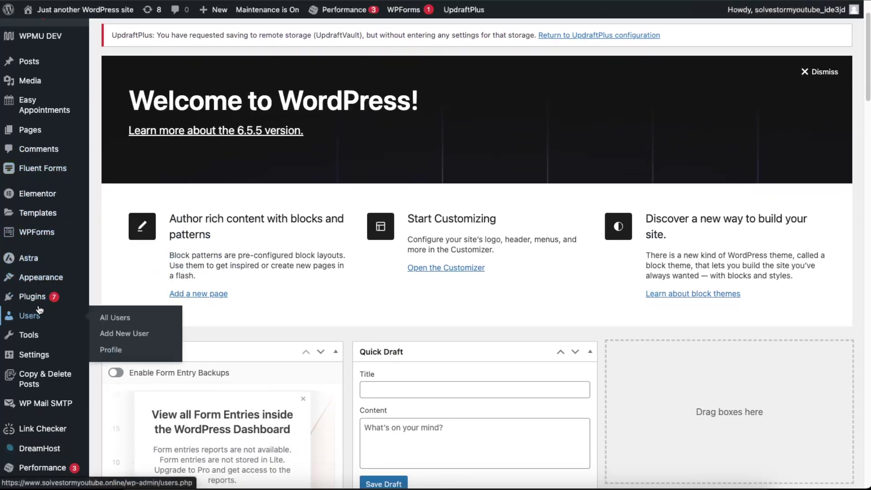
mouse_move(49, 302)
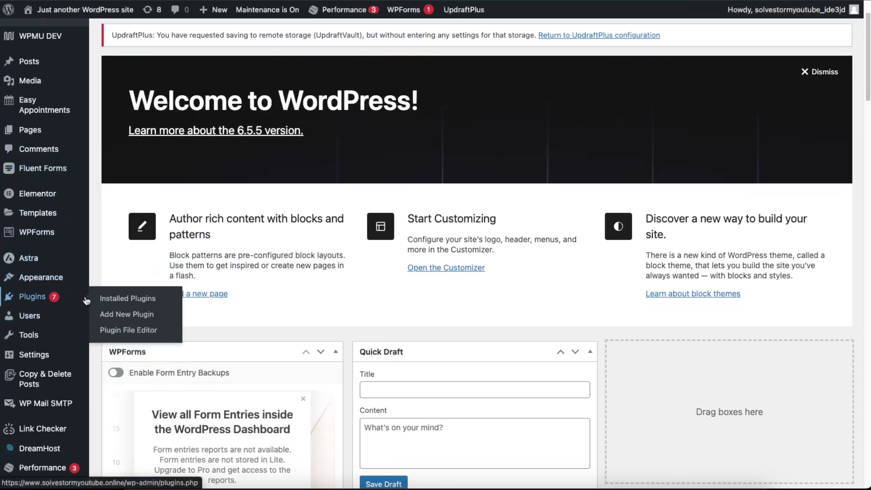
click(143, 296)
scroll(269, 266, down, 10)
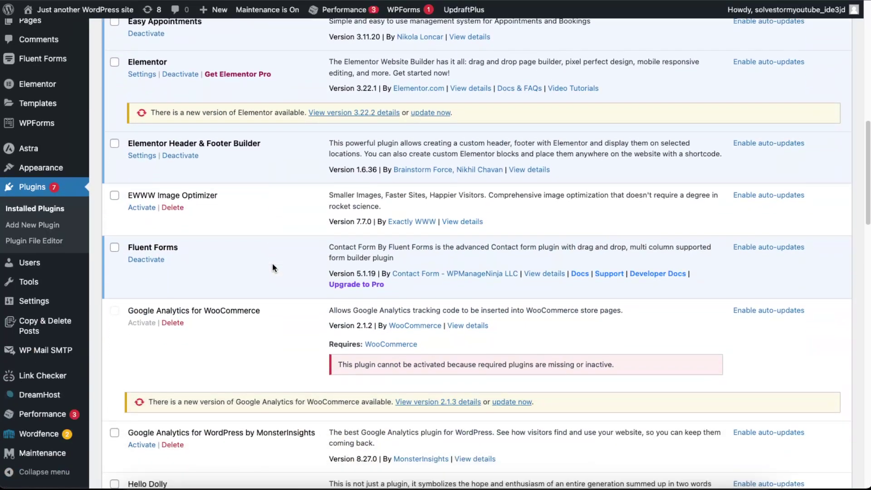
scroll(272, 263, down, 10)
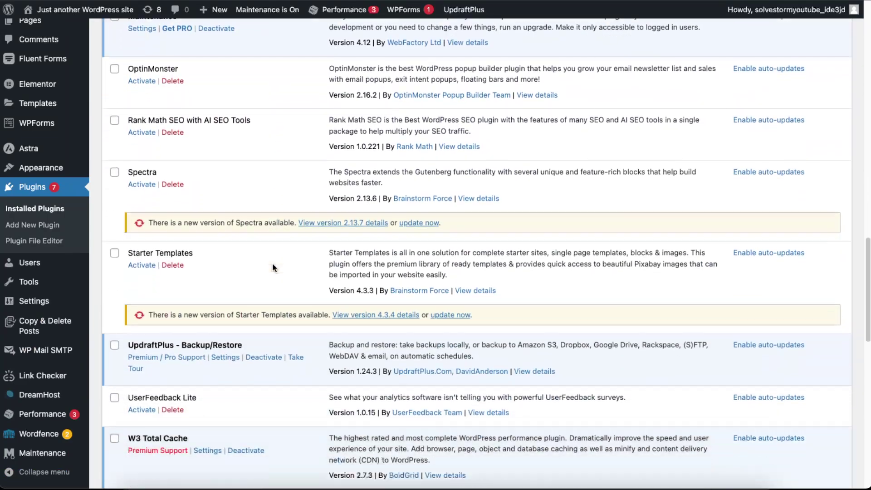
scroll(272, 263, down, 5)
drag(128, 216, 208, 225)
click(181, 215)
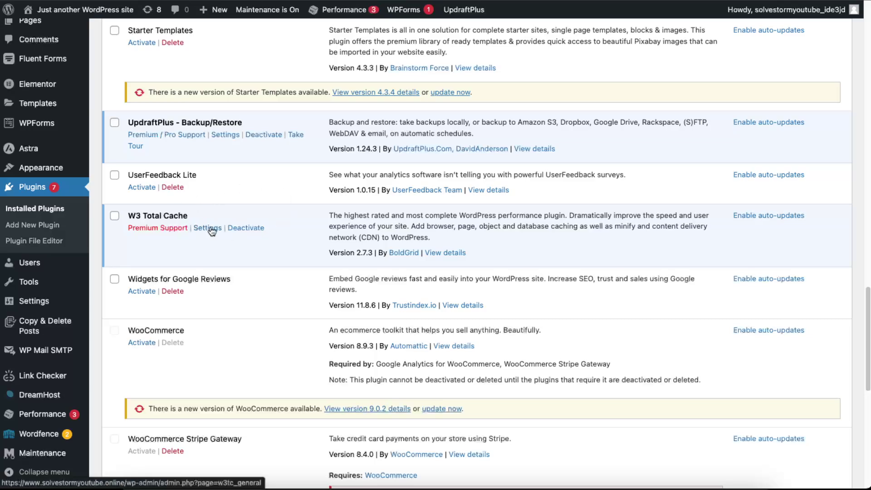
scroll(252, 374, down, 5)
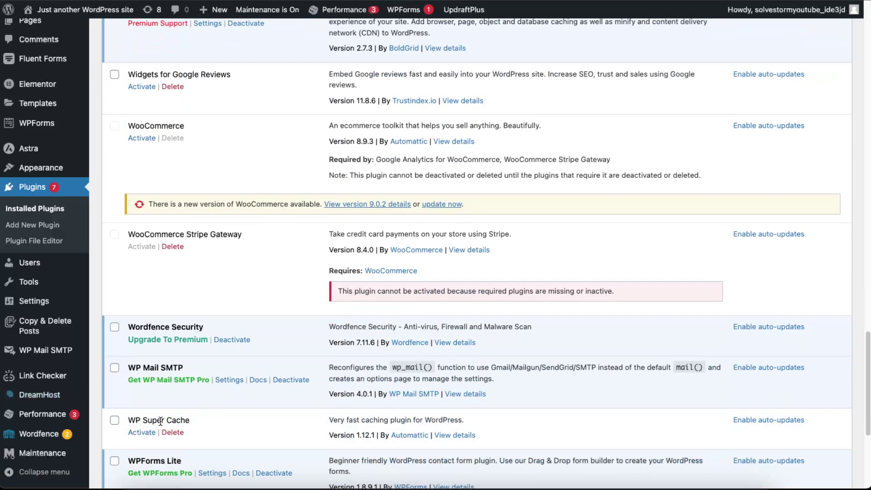
drag(126, 420, 188, 418)
click(188, 418)
scroll(187, 418, up, 7)
Open the W3 Total Cache settings and empty all of its caches
click(201, 320)
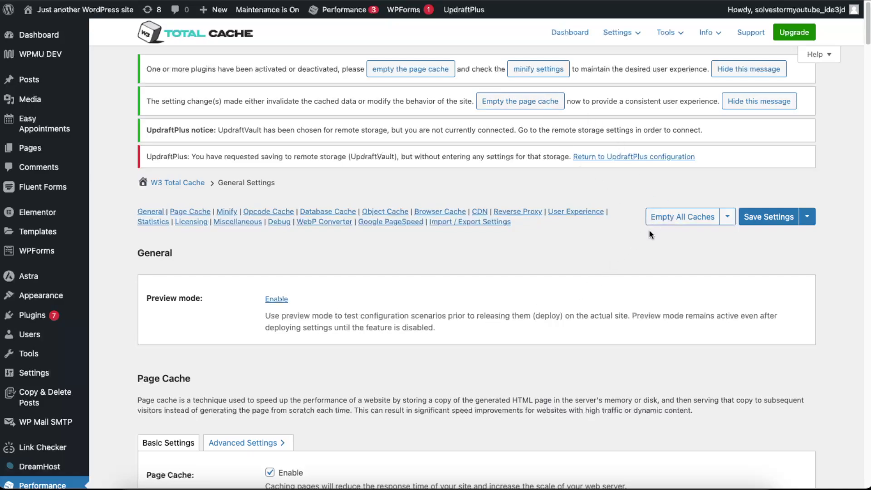
scroll(636, 245, down, 4)
scroll(635, 245, up, 2)
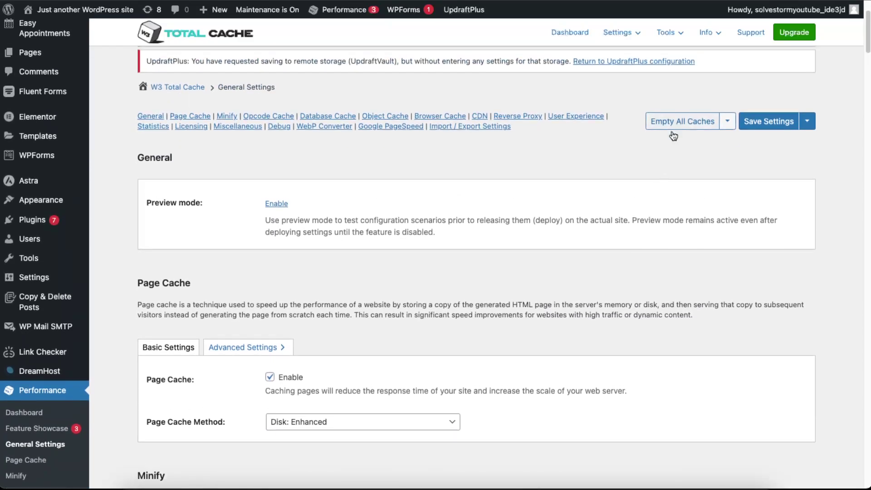
scroll(662, 192, up, 2)
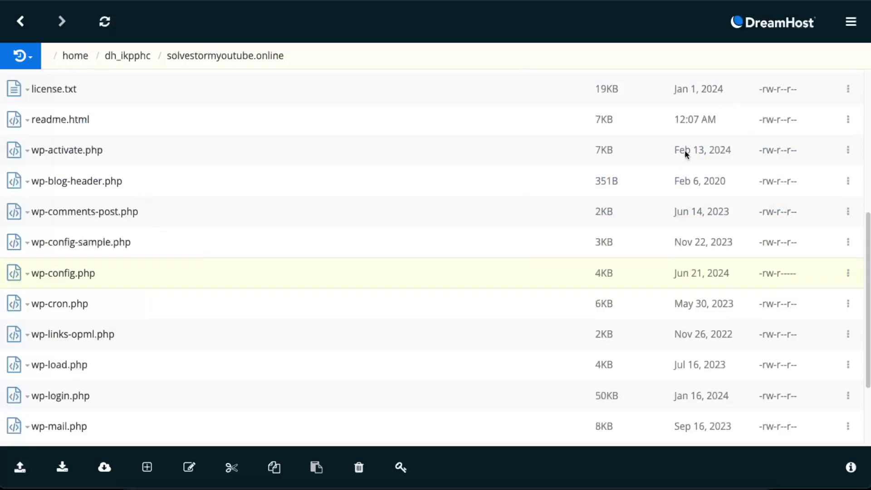
scroll(150, 249, up, 6)
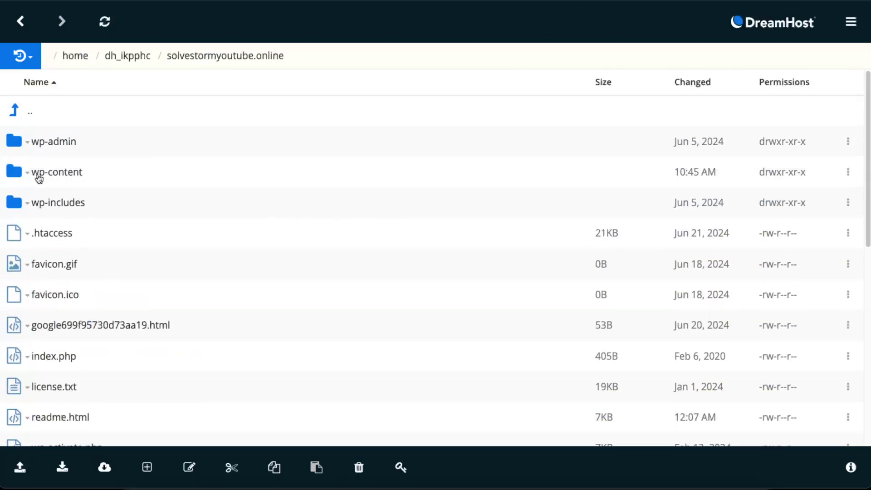
double_click(69, 174)
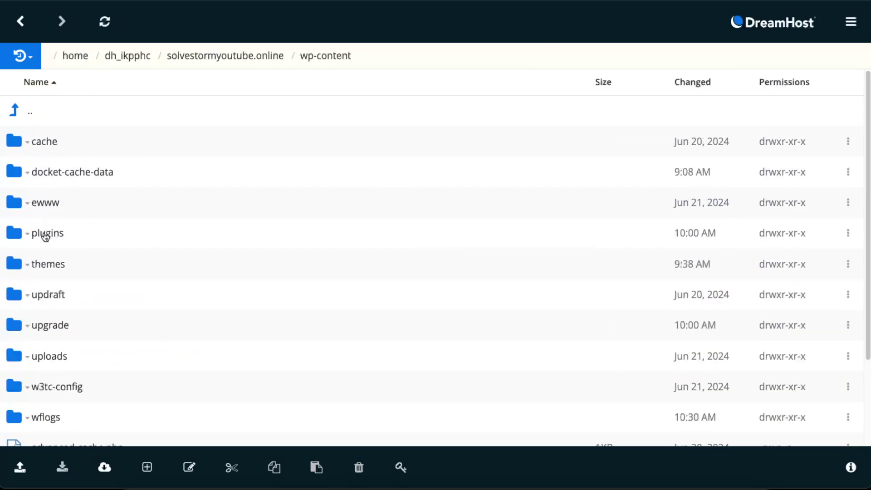
double_click(46, 234)
double_click(18, 110)
right_click(44, 237)
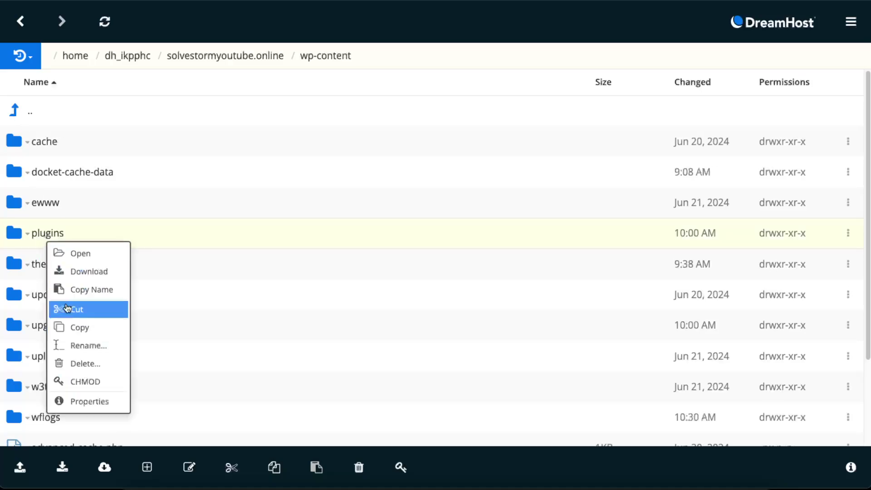
click(74, 346)
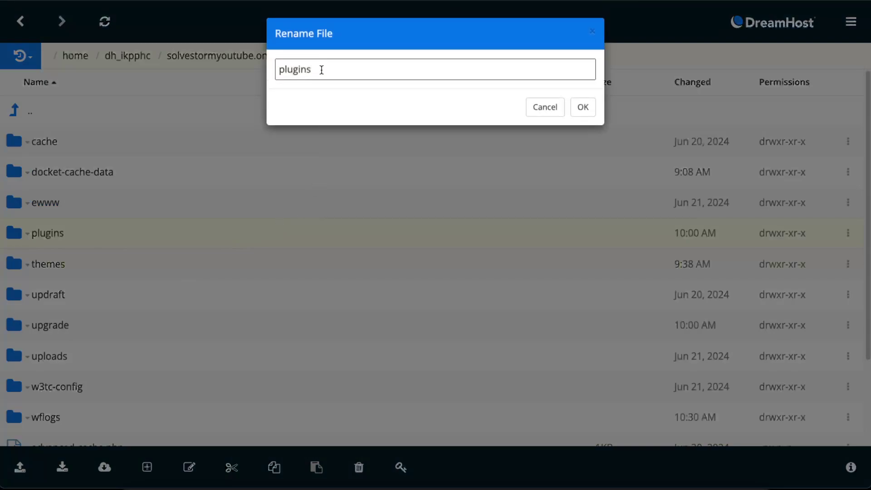
text(_disabled)
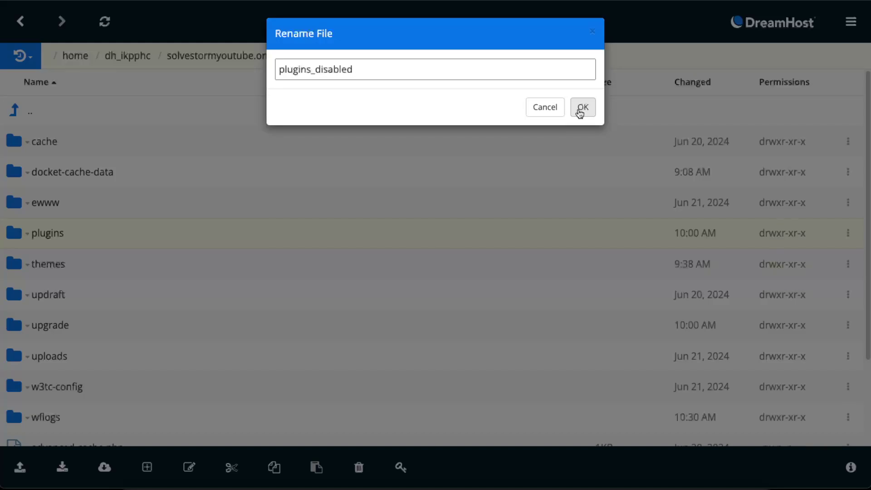
click(557, 110)
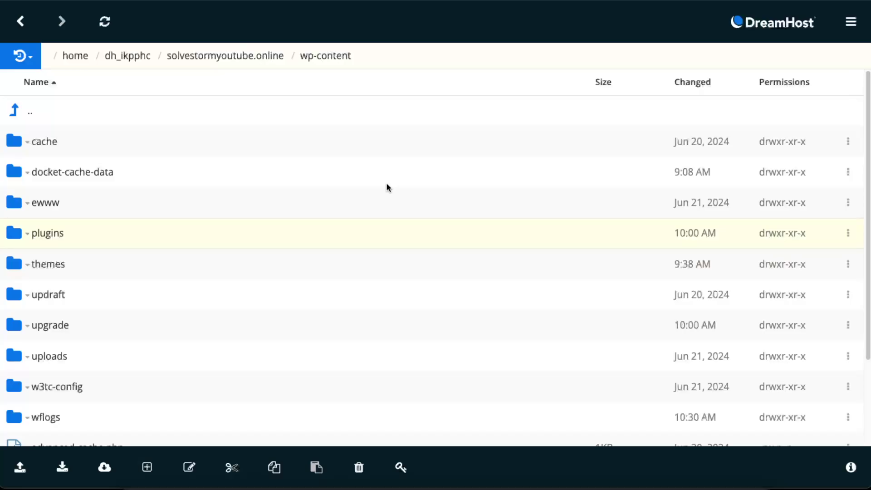
click(13, 111)
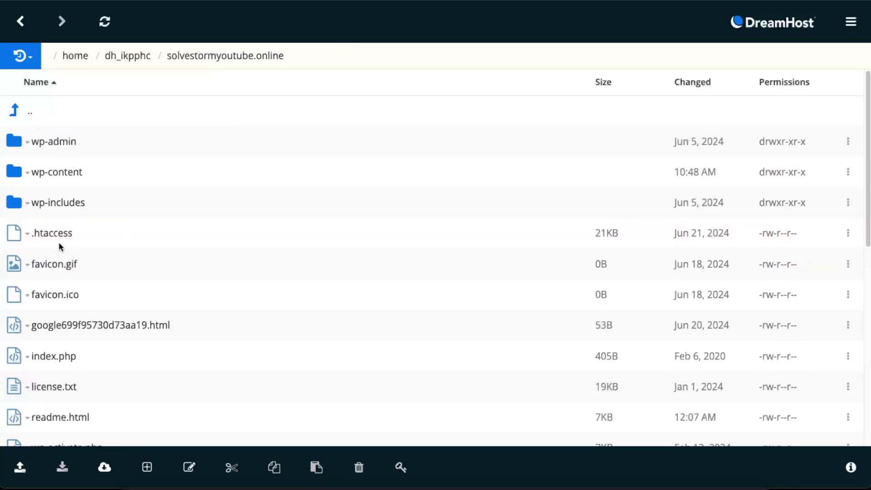
View the W3TC rules in .htaccess, then rename the file to .htaccess_disabled
right_click(60, 240)
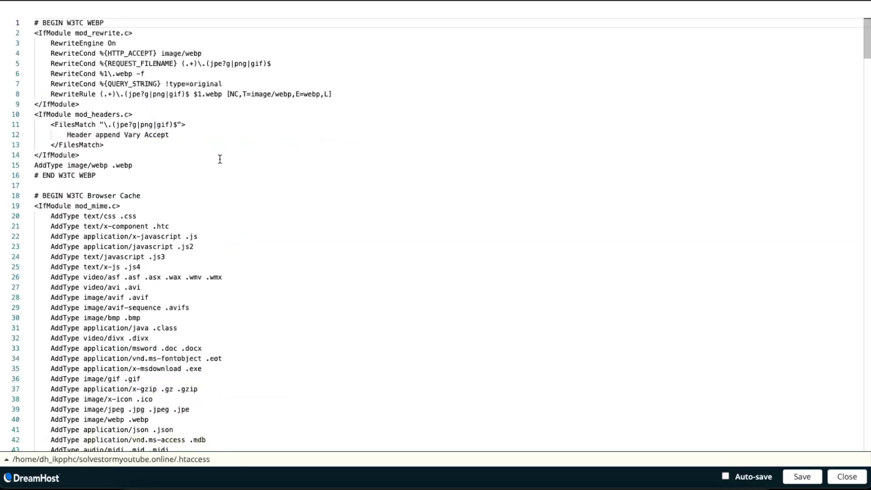
click(846, 477)
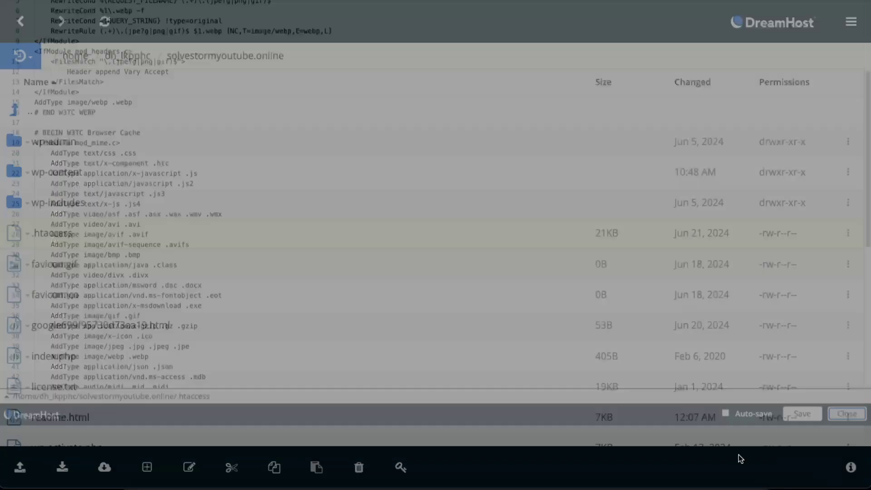
right_click(58, 241)
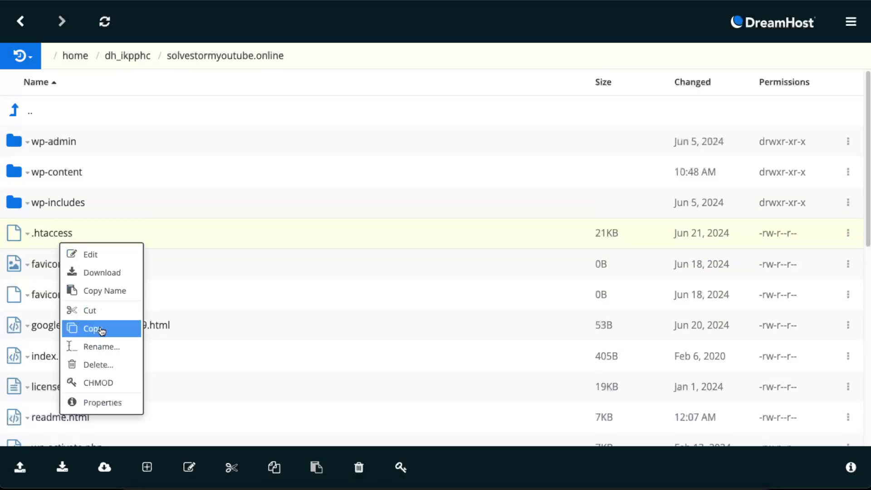
click(102, 346)
click(362, 76)
text(_disabled)
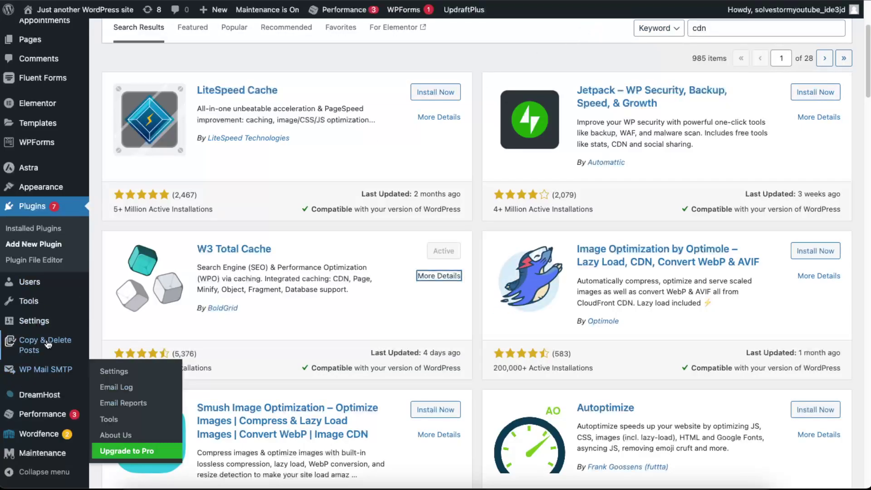
Confirm CDN is unticked in W3 Total Cache General Settings, then view the CDN advanced settings page
click(42, 414)
scroll(364, 248, down, 10)
scroll(364, 248, up, 8)
scroll(364, 248, down, 8)
scroll(364, 248, up, 7)
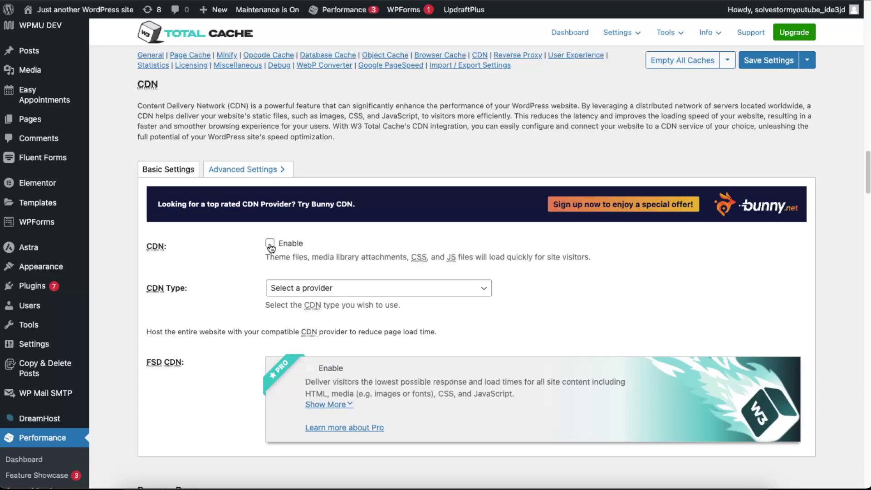
click(245, 169)
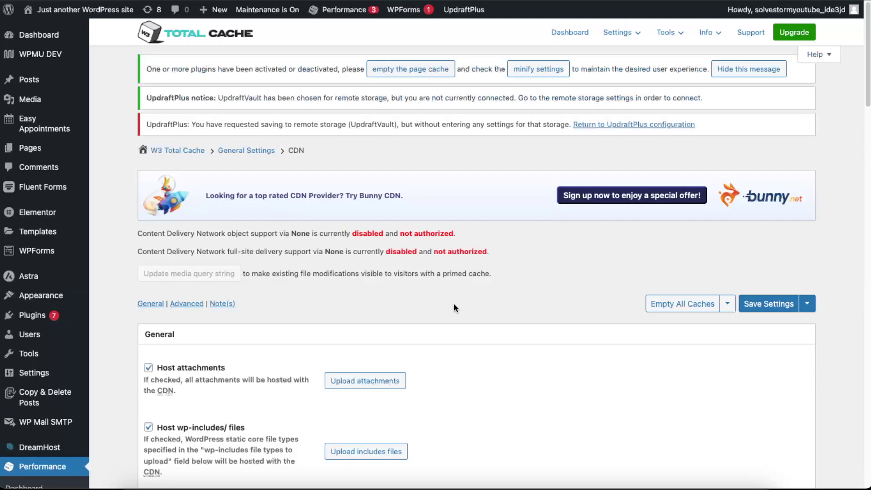
scroll(448, 303, down, 5)
scroll(448, 303, up, 2)
scroll(448, 303, down, 4)
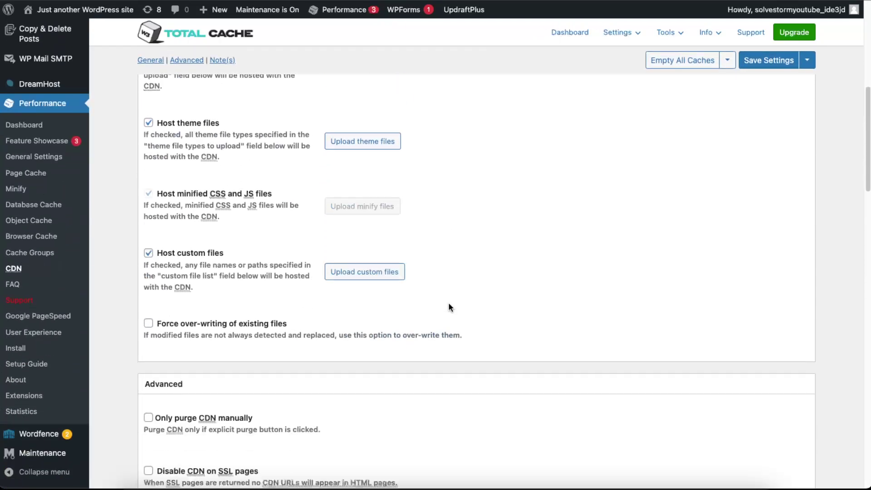